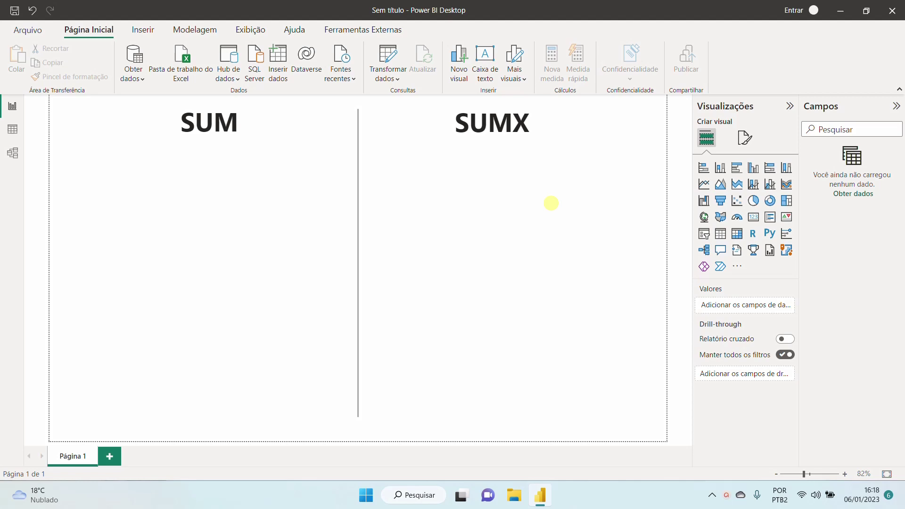
Open the Vendas workbook from the desktop and examine the sales data on the Vendas1 and Vendas2 sheets.
{"action": "key", "text": "super+d"}
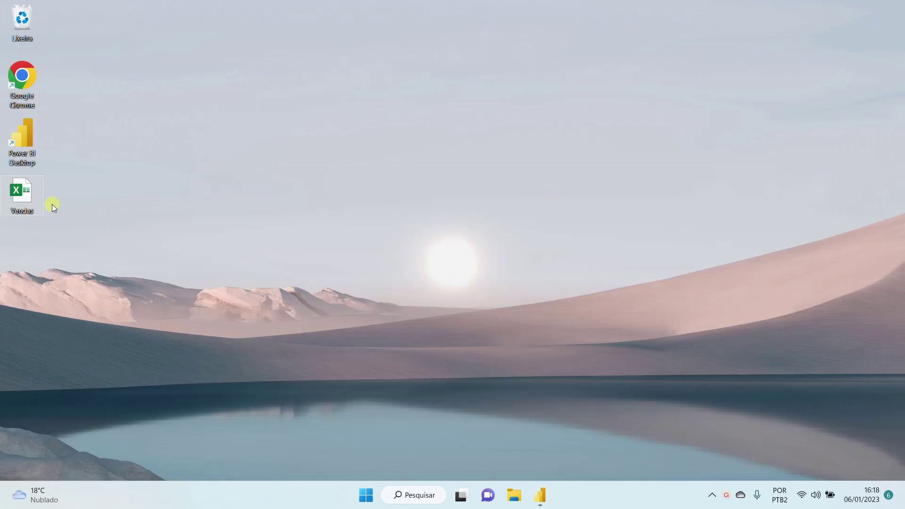
{"action": "double_click", "coordinate": [18, 192]}
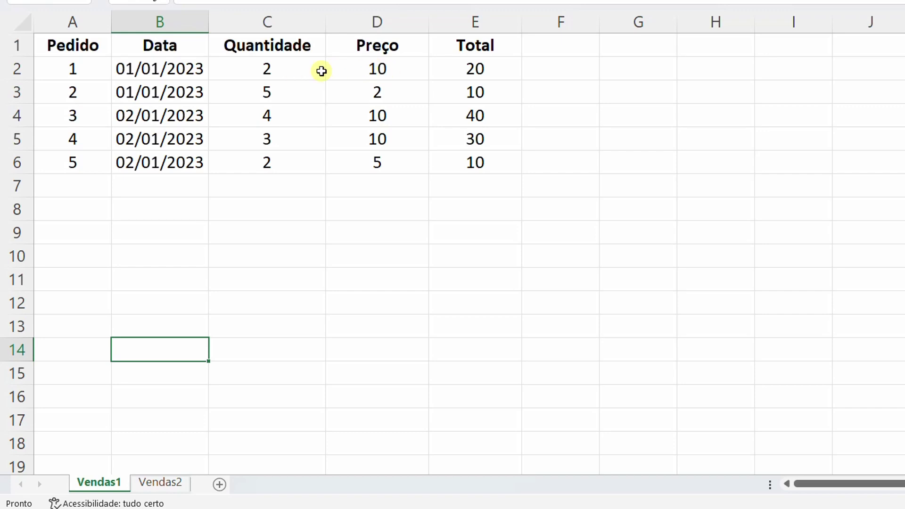
{"action": "left_click", "coordinate": [471, 69]}
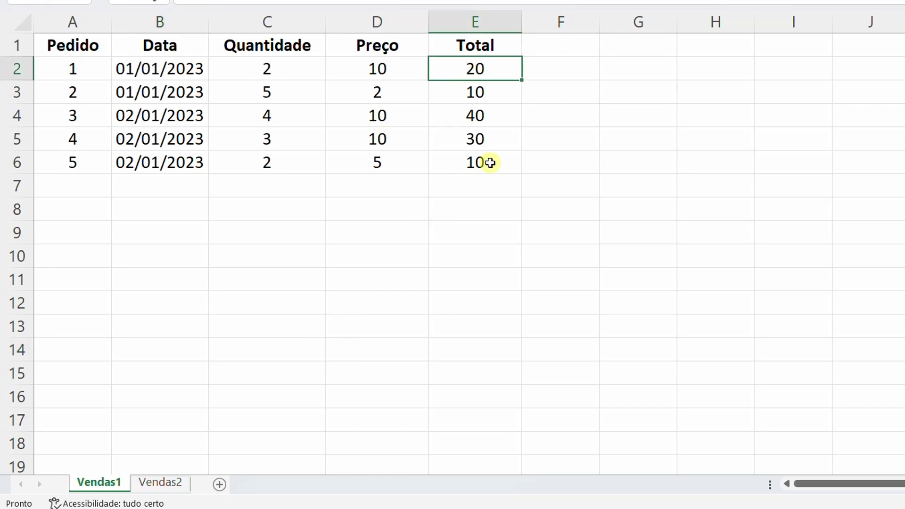
{"action": "left_click", "coordinate": [160, 483]}
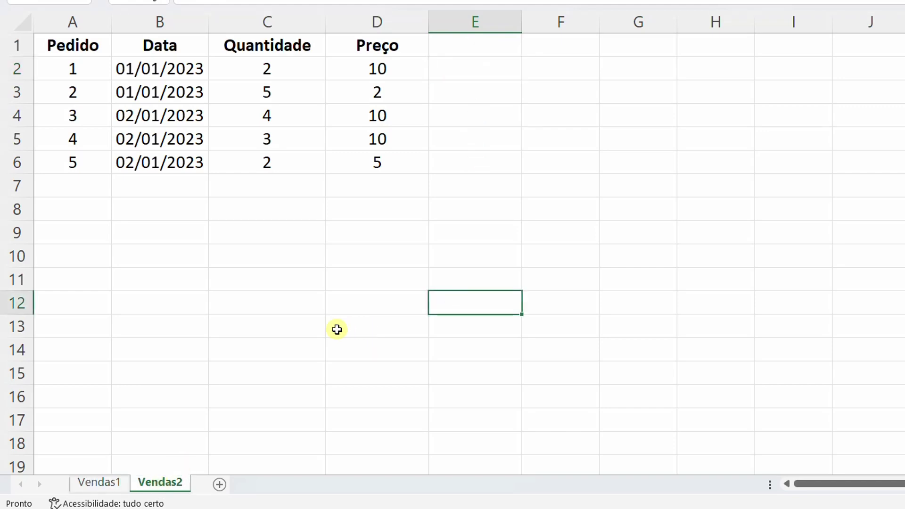
{"action": "left_click", "coordinate": [336, 303]}
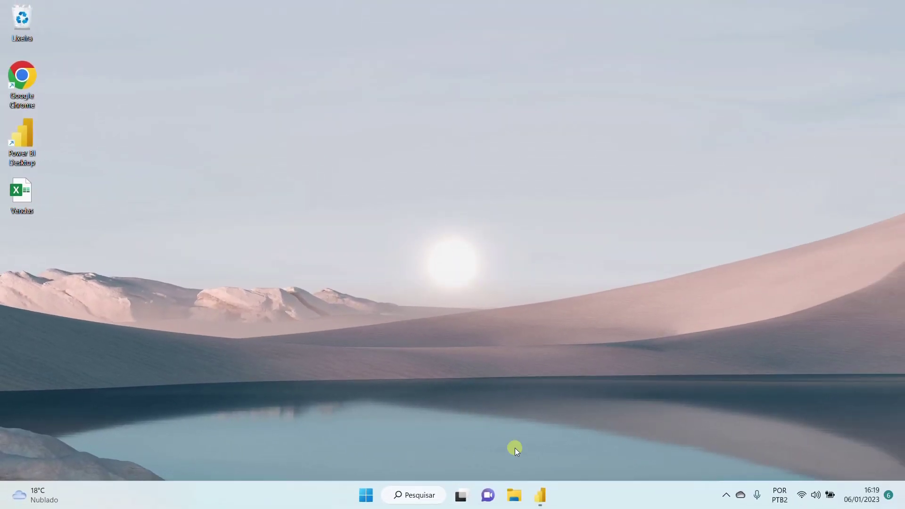
Switch to Power BI Desktop and bring the Vendas1 and Vendas2 sheets of the Vendas workbook into Power Query for transformation.
{"action": "left_click", "coordinate": [540, 495]}
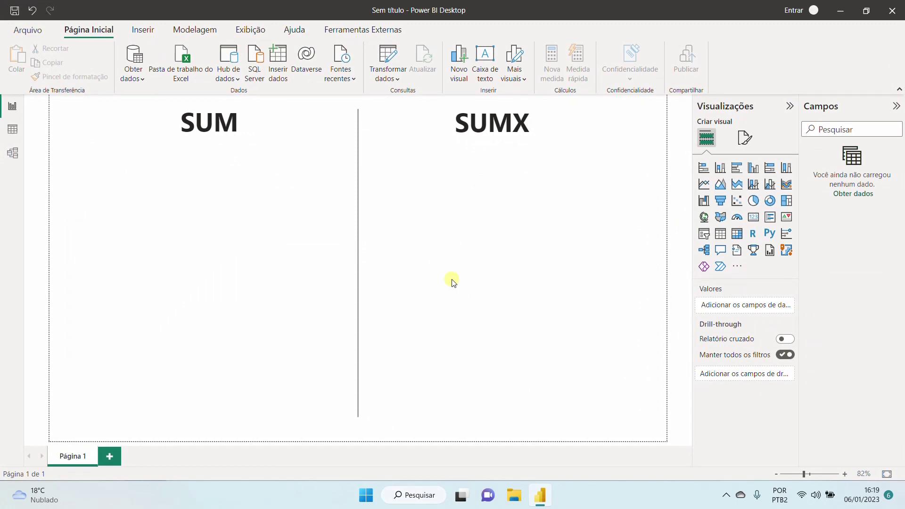
{"action": "left_click", "coordinate": [134, 80]}
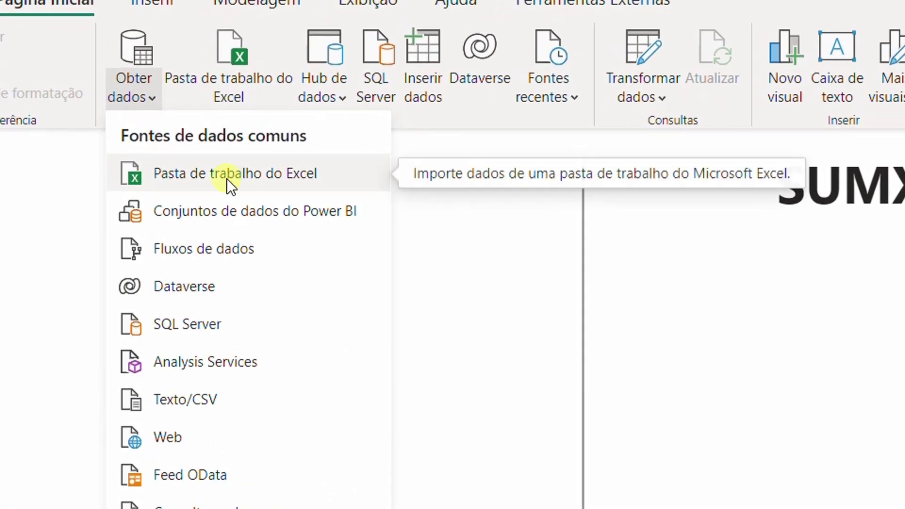
{"action": "left_click", "coordinate": [228, 179]}
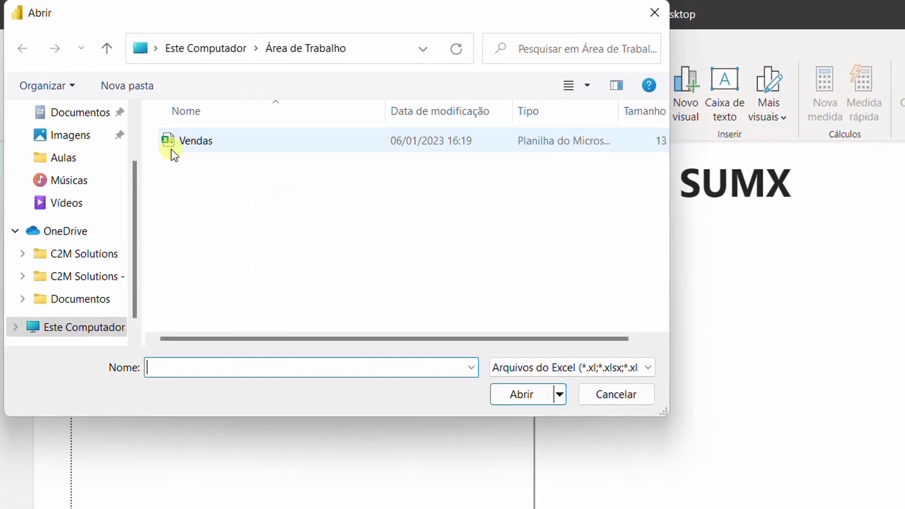
{"action": "left_click", "coordinate": [130, 134]}
{"action": "double_click", "coordinate": [196, 140]}
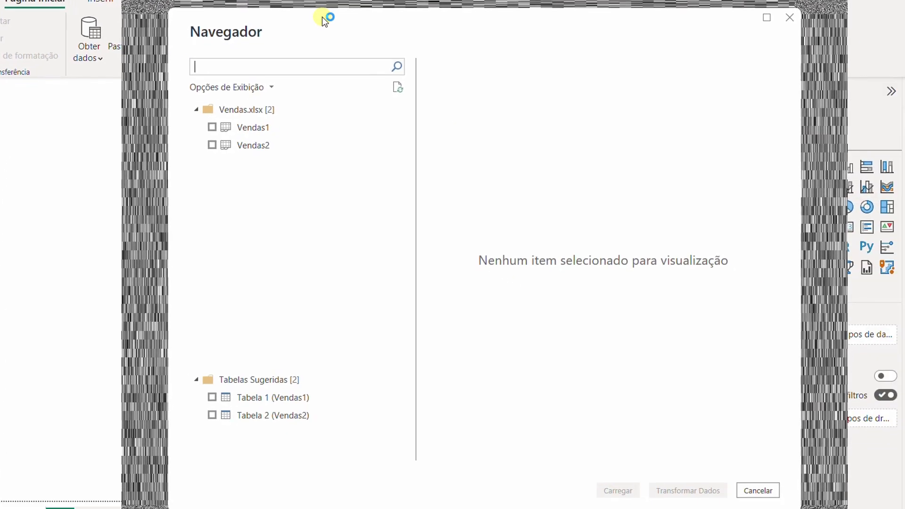
{"action": "left_click", "coordinate": [200, 122]}
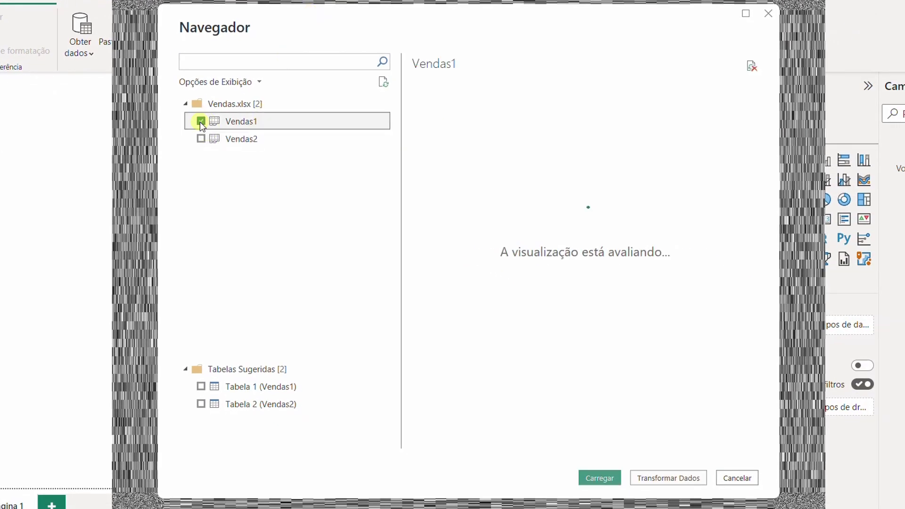
{"action": "left_click", "coordinate": [201, 138]}
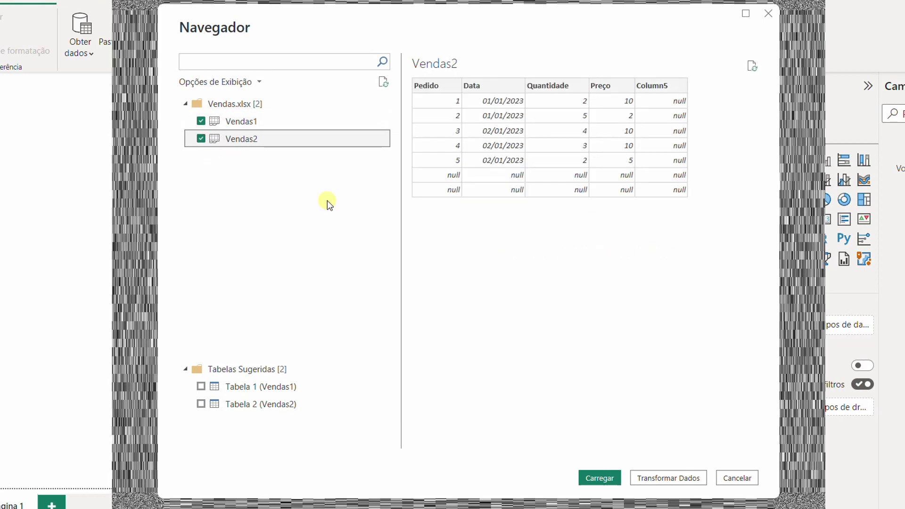
{"action": "left_click", "coordinate": [668, 480]}
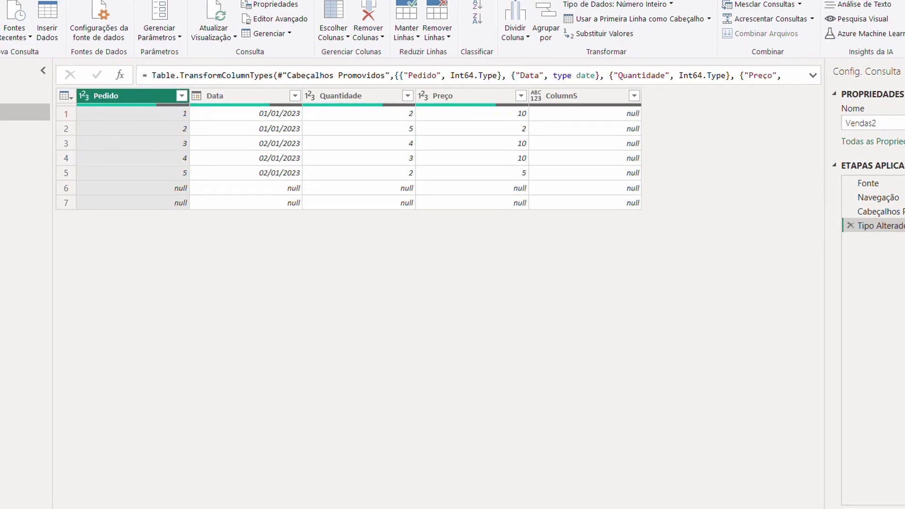
Remove the blank rows from the Vendas1 query.
{"action": "left_click", "coordinate": [29, 93]}
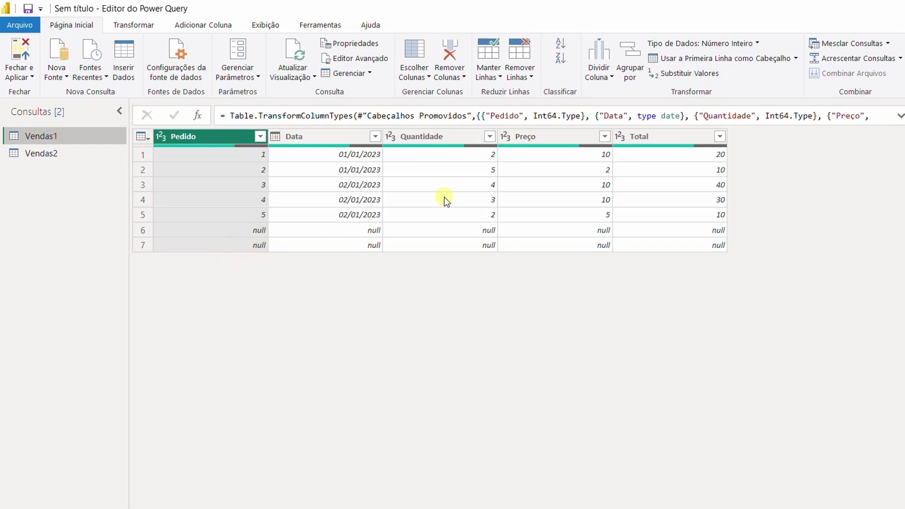
{"action": "left_click", "coordinate": [525, 75]}
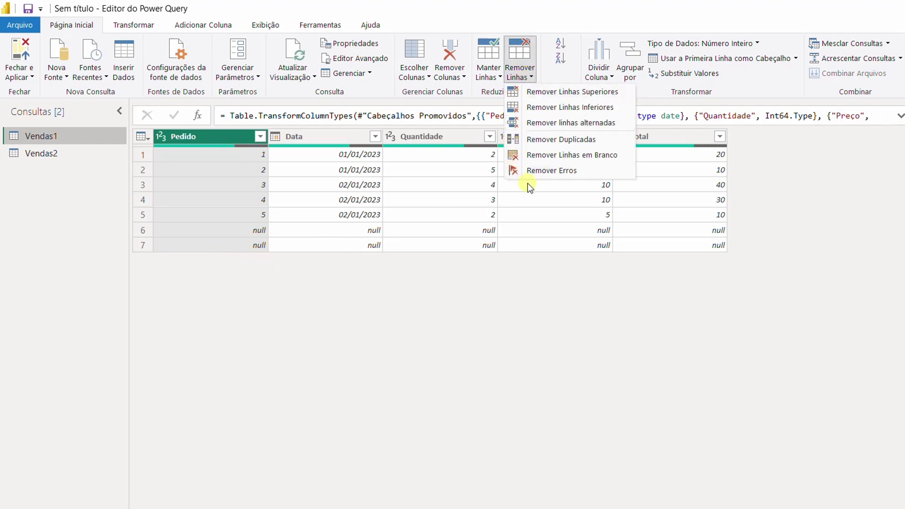
{"action": "left_click", "coordinate": [544, 157]}
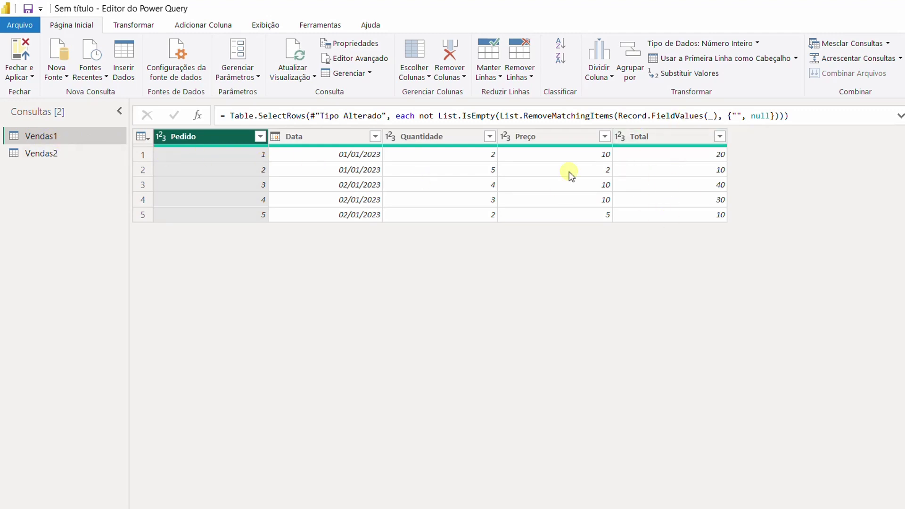
Delete the empty Column5 from the Vendas2 query and remove its blank rows.
{"action": "left_click", "coordinate": [36, 153]}
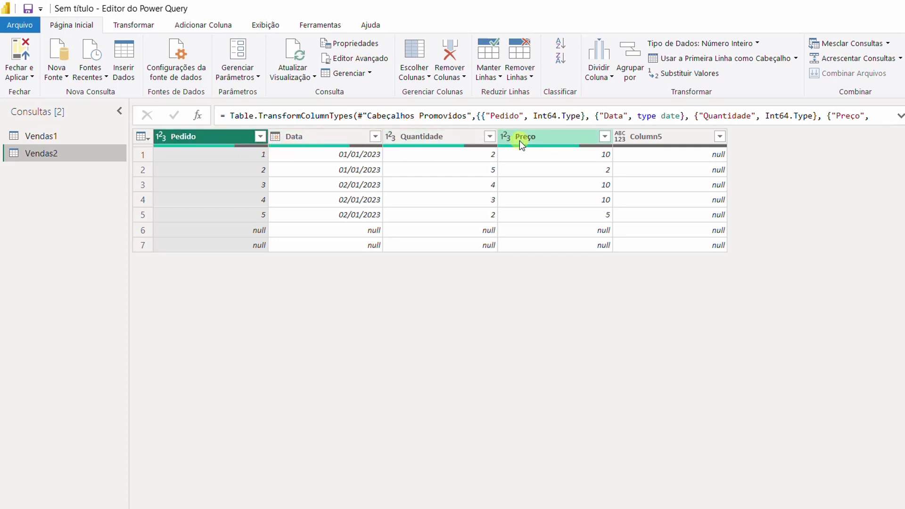
{"action": "left_click", "coordinate": [675, 137]}
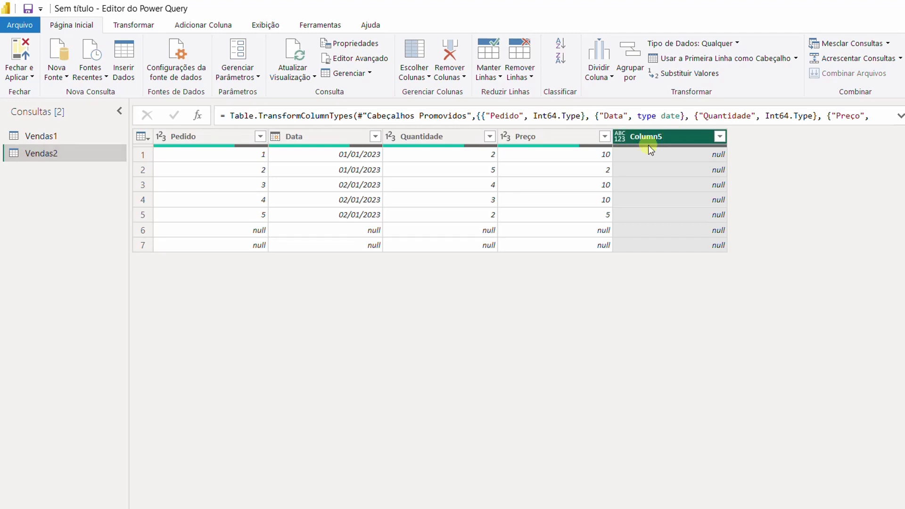
{"action": "mouse_move", "coordinate": [652, 145]}
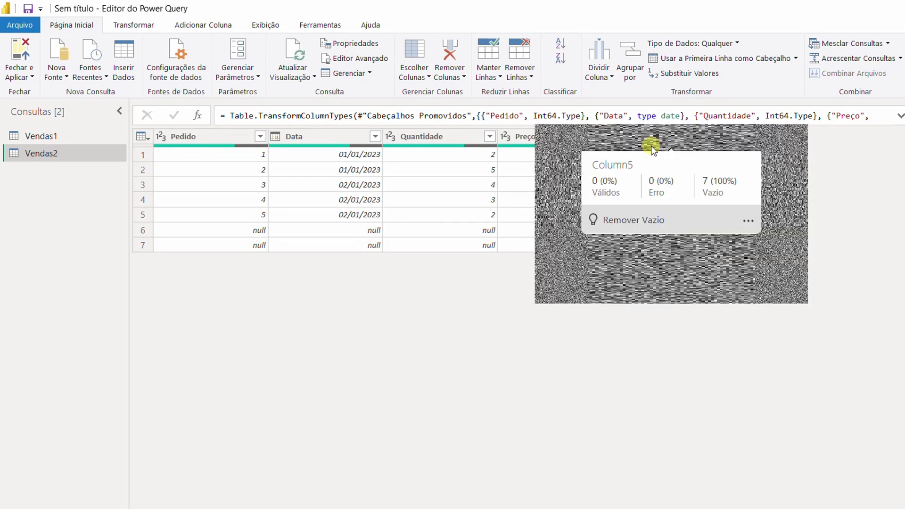
{"action": "key", "text": "Delete"}
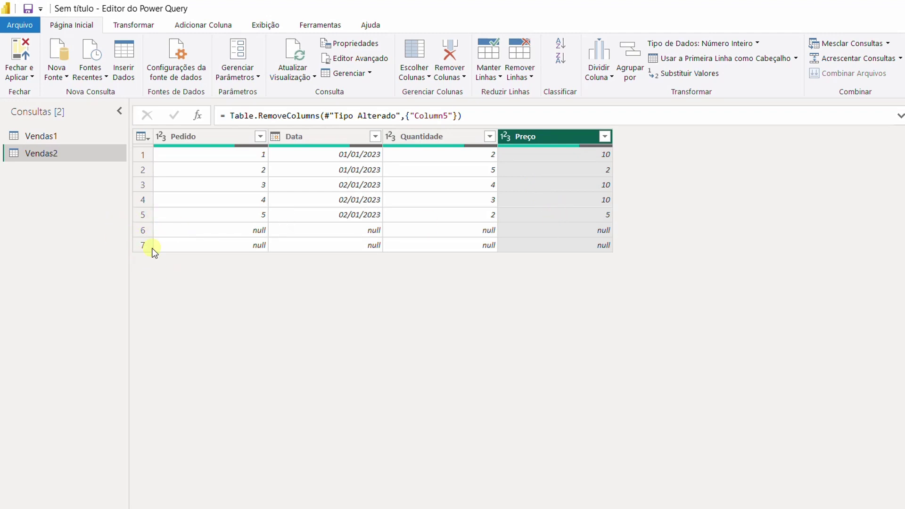
{"action": "left_click", "coordinate": [520, 73]}
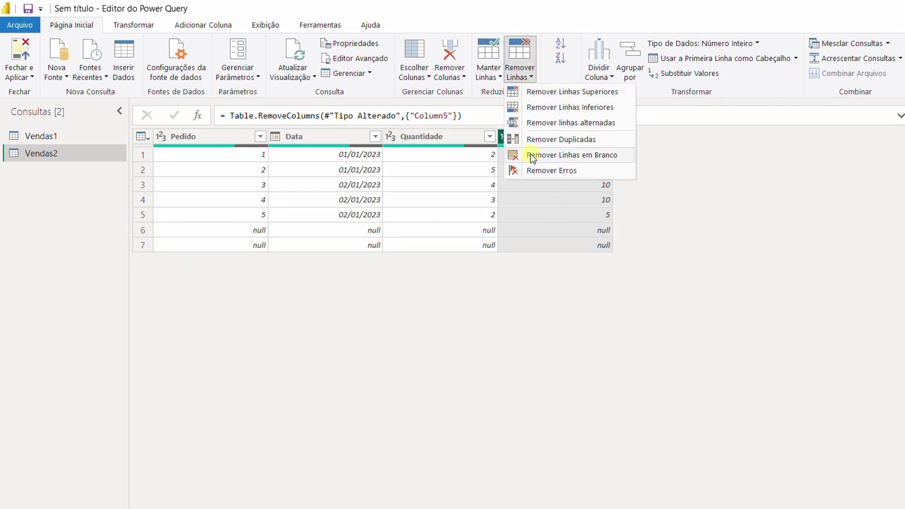
{"action": "left_click", "coordinate": [553, 155]}
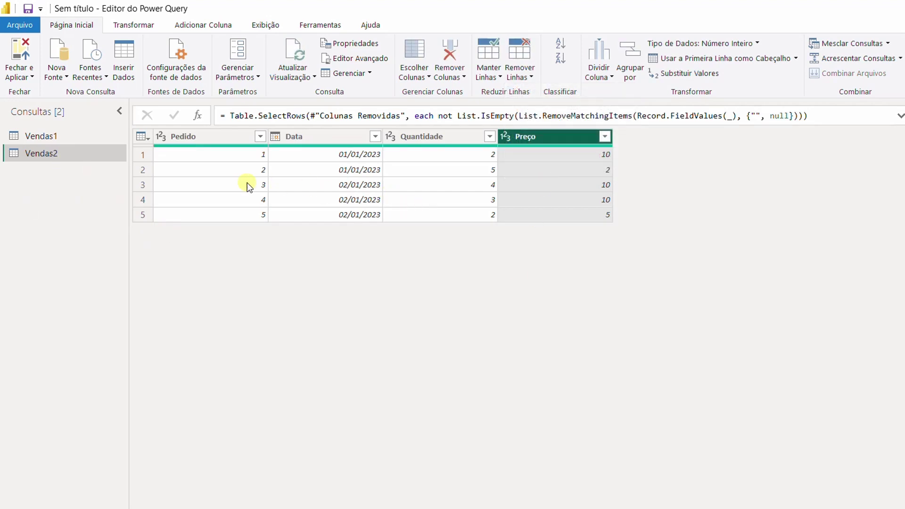
Check the Vendas1 query once more, close the query editor and apply the changes to load both tables.
{"action": "left_click", "coordinate": [72, 137]}
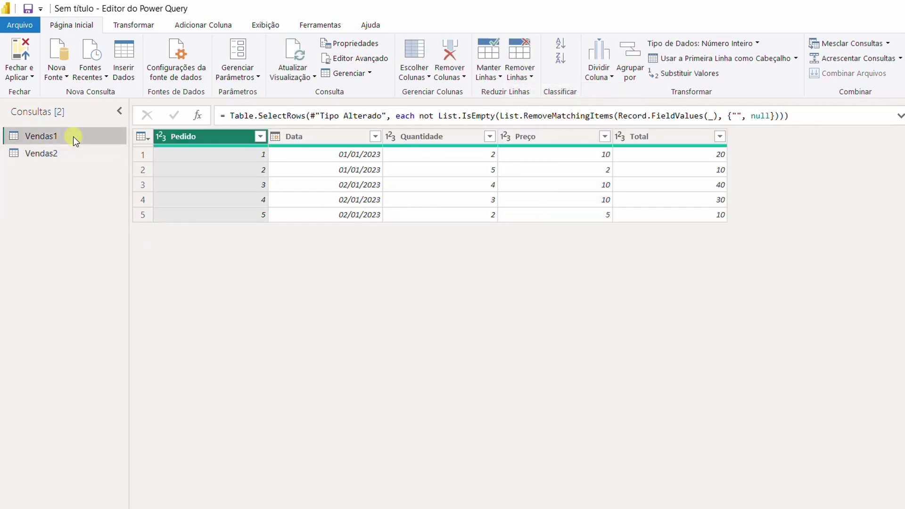
{"action": "left_click", "coordinate": [21, 46]}
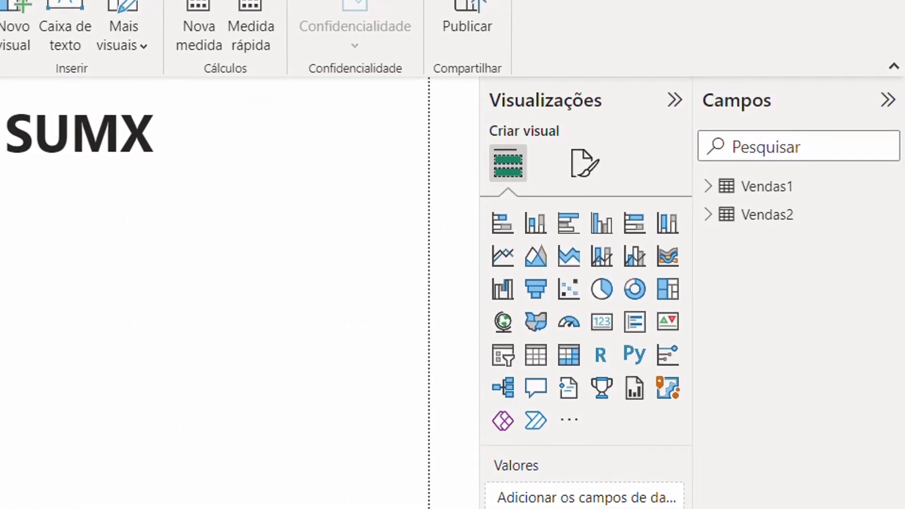
Examine the fields of the Vendas2 and Vendas1 tables and the Vendas1 data rows, ending back in the report view.
{"action": "left_click", "coordinate": [709, 216]}
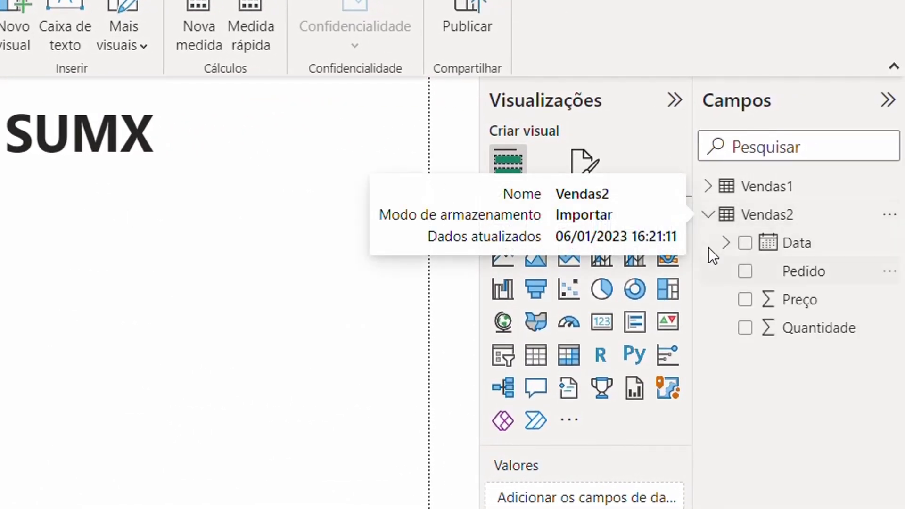
{"action": "left_click", "coordinate": [710, 187]}
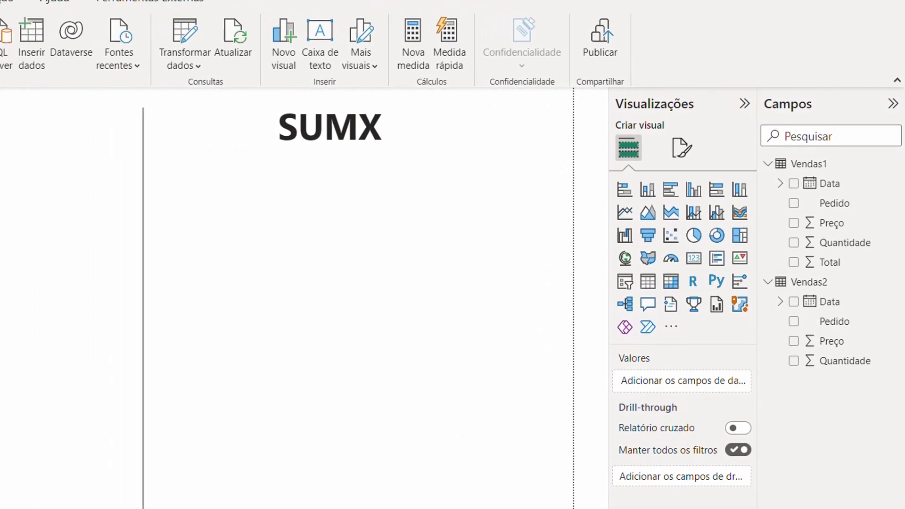
{"action": "left_click", "coordinate": [12, 131]}
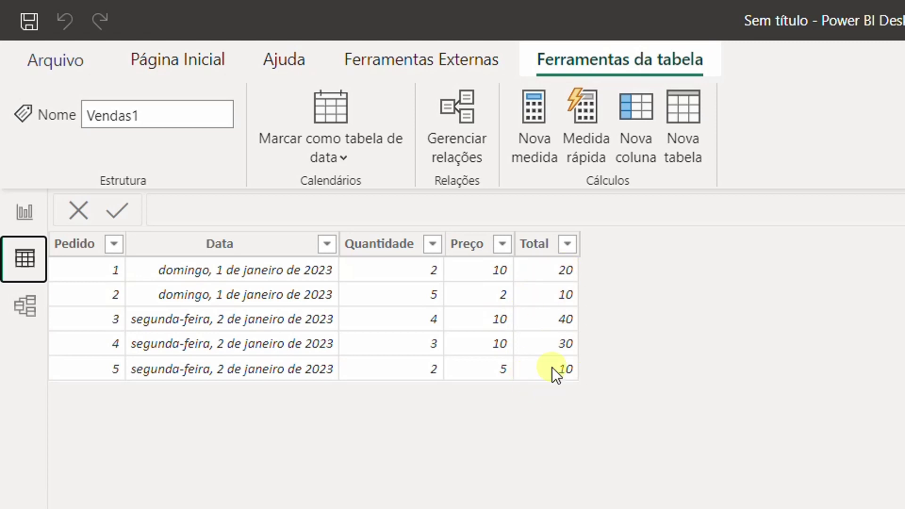
{"action": "left_click", "coordinate": [26, 217]}
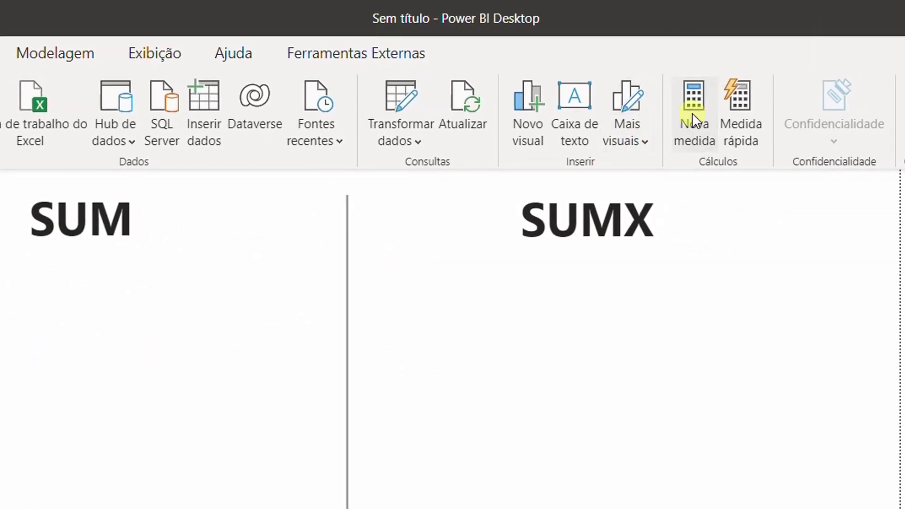
Create a new measure in the Vendas1 table named "Total Geral (SUM)".
{"action": "left_click", "coordinate": [693, 112]}
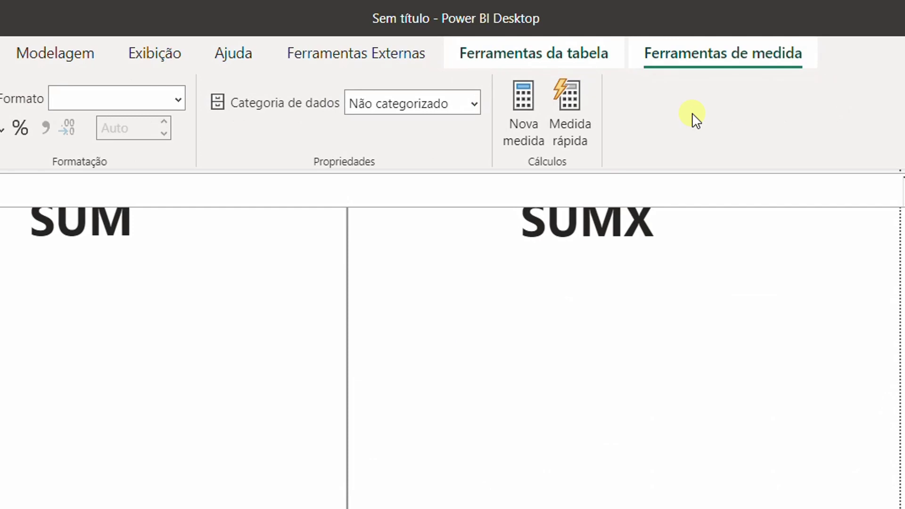
{"action": "type", "text": "Geral ("}
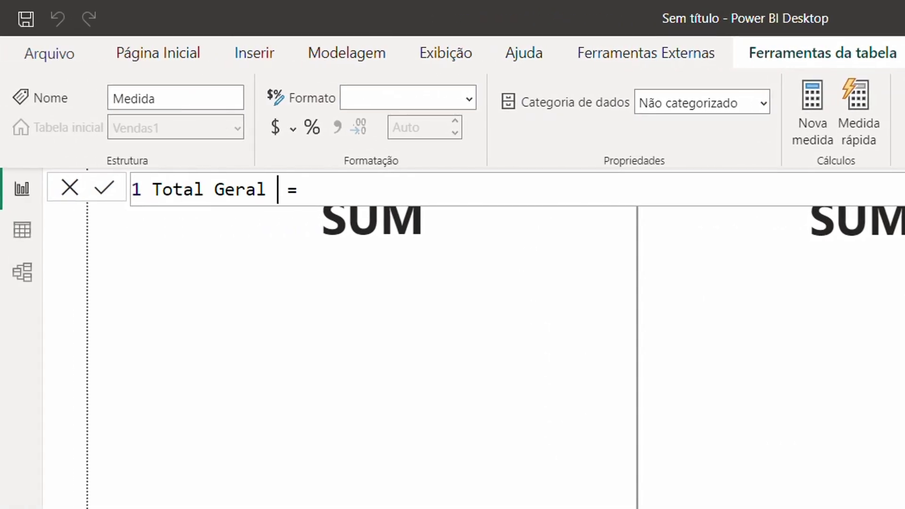
{"action": "type", "text": "SUM)"}
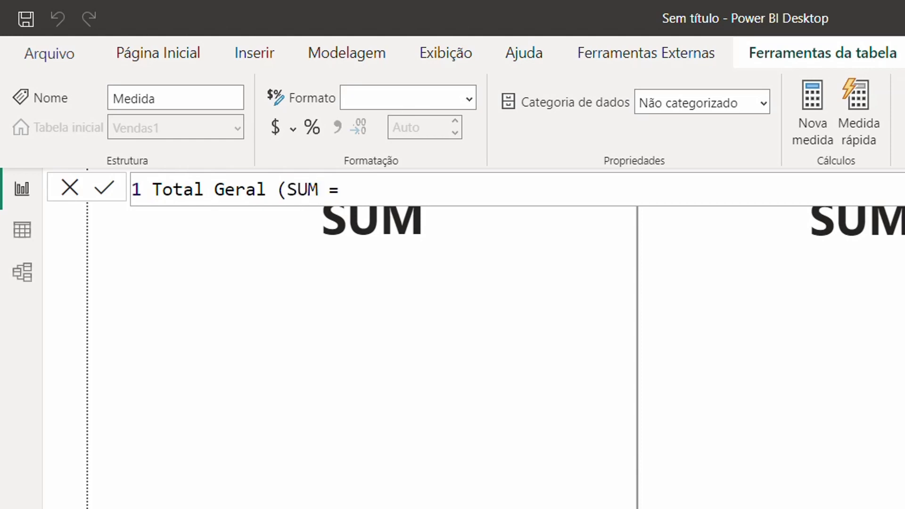
Define the Total Geral (SUM) measure as SUM(Vendas1[Total]) and commit the formula.
{"action": "key", "text": "End"}
{"action": "type", "text": "sum"}
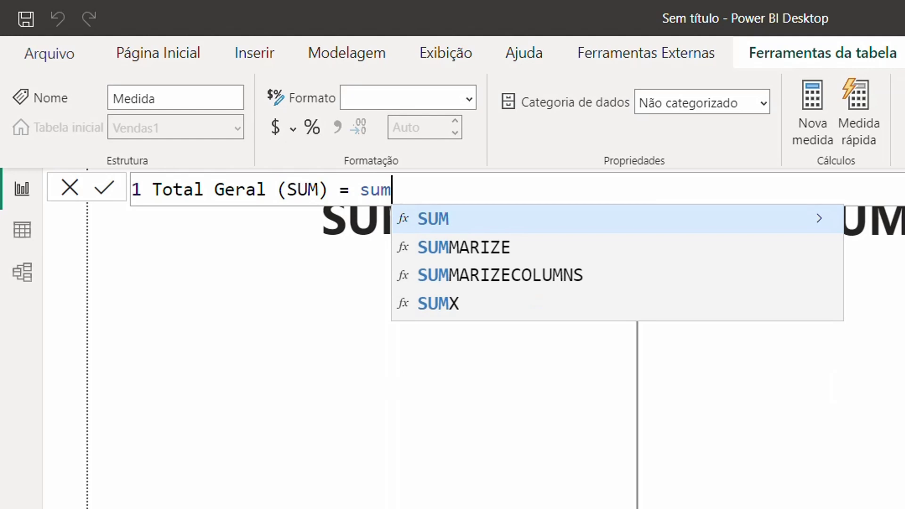
{"action": "key", "text": "Tab"}
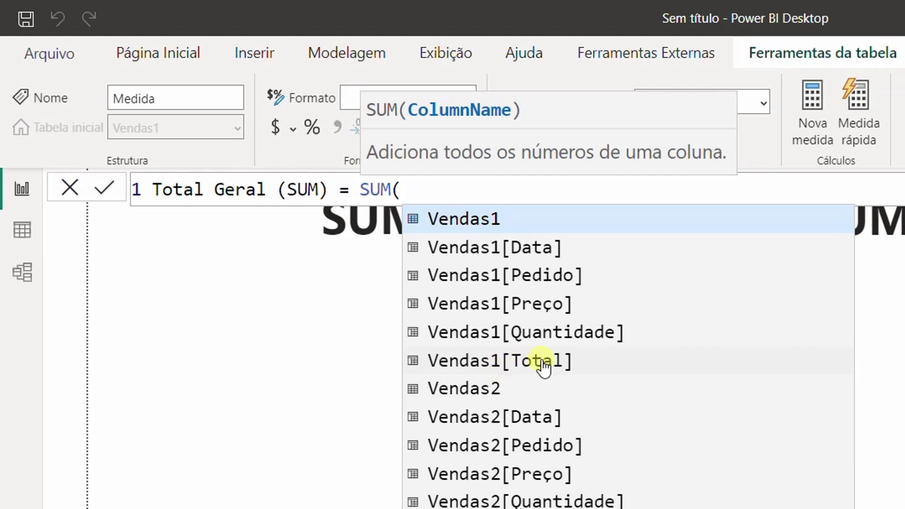
{"action": "key", "text": "Down"}
{"action": "key", "text": "Down"}
{"action": "key", "text": "Down"}
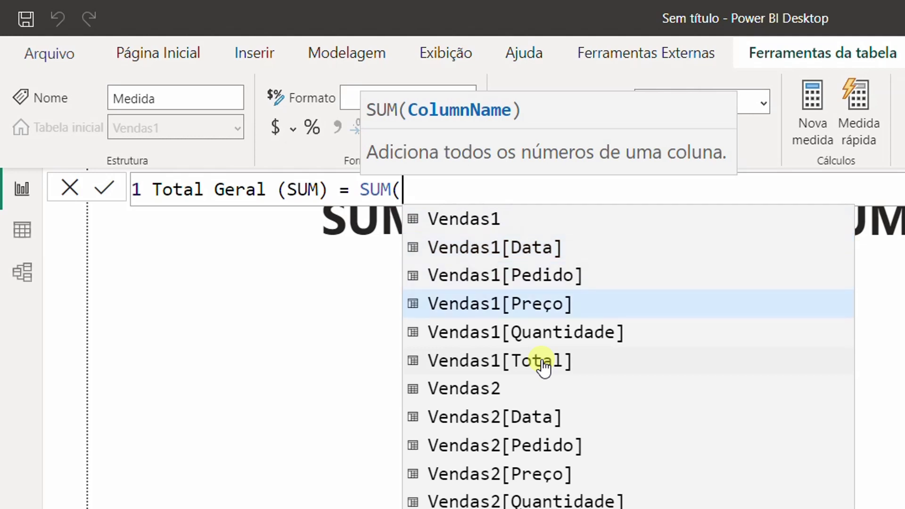
{"action": "key", "text": "Down"}
{"action": "key", "text": "Down"}
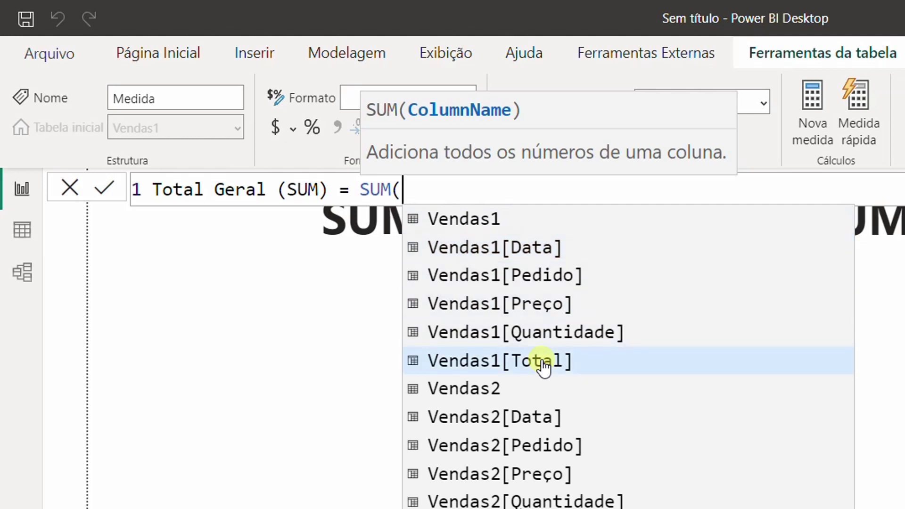
{"action": "left_click", "coordinate": [630, 366]}
{"action": "type", "text": ")"}
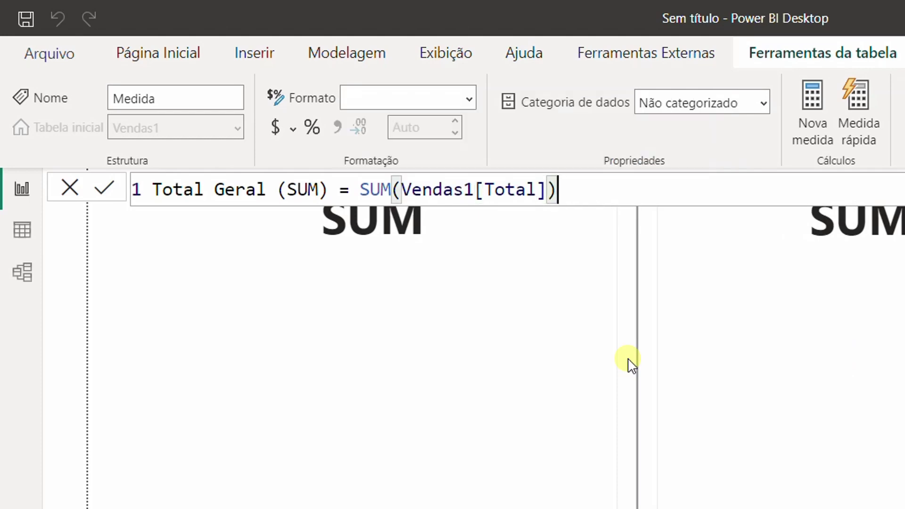
{"action": "key", "text": "Return"}
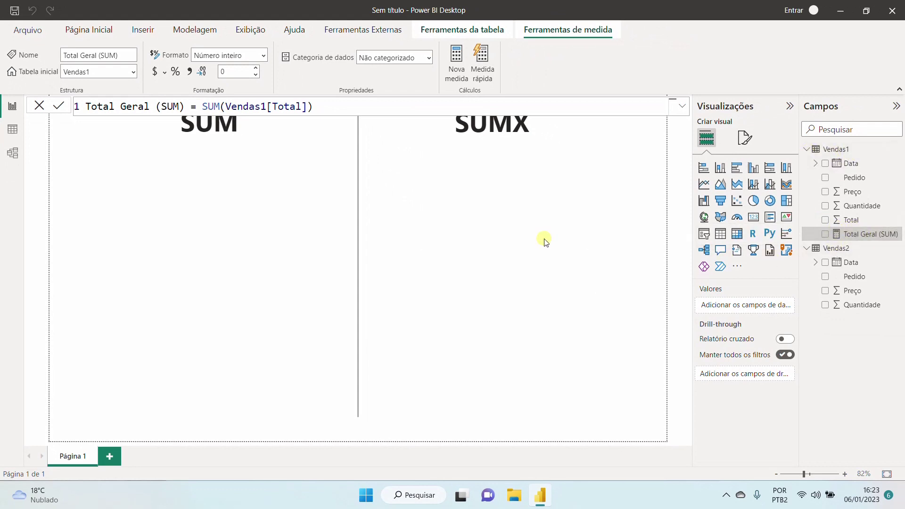
Add a card showing the Total Geral (SUM) measure, reduce its height and place it in the middle of the area under the SUM heading.
{"action": "left_click", "coordinate": [162, 228]}
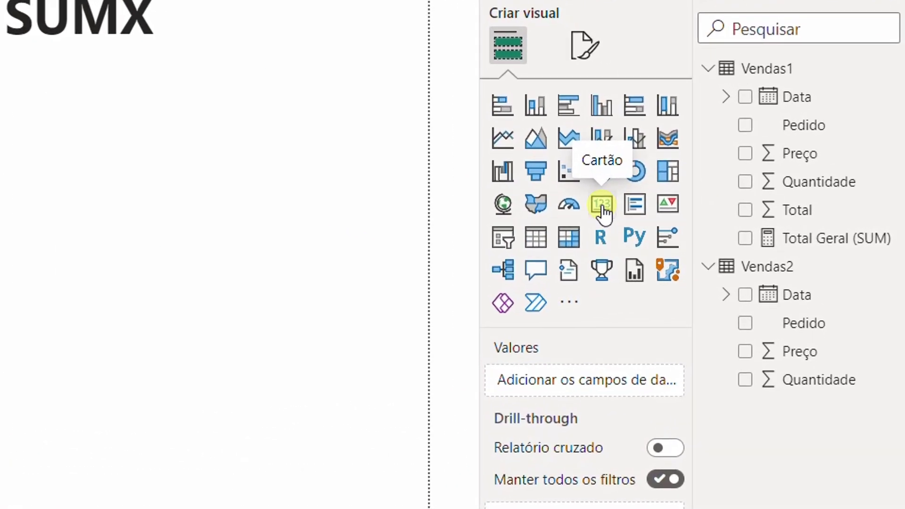
{"action": "left_click", "coordinate": [602, 206]}
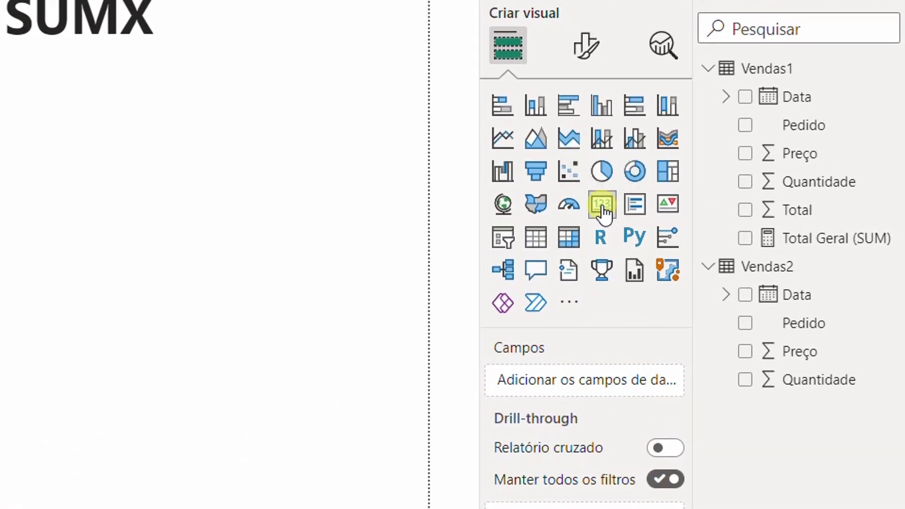
{"action": "left_click", "coordinate": [745, 239]}
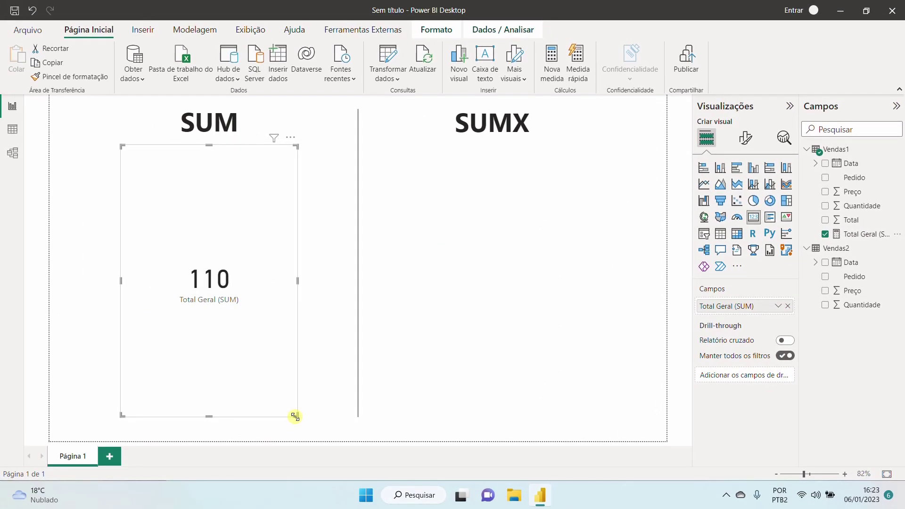
{"action": "left_click_drag", "start_coordinate": [266, 425], "coordinate": [267, 245]}
{"action": "left_click_drag", "start_coordinate": [224, 209], "coordinate": [225, 265]}
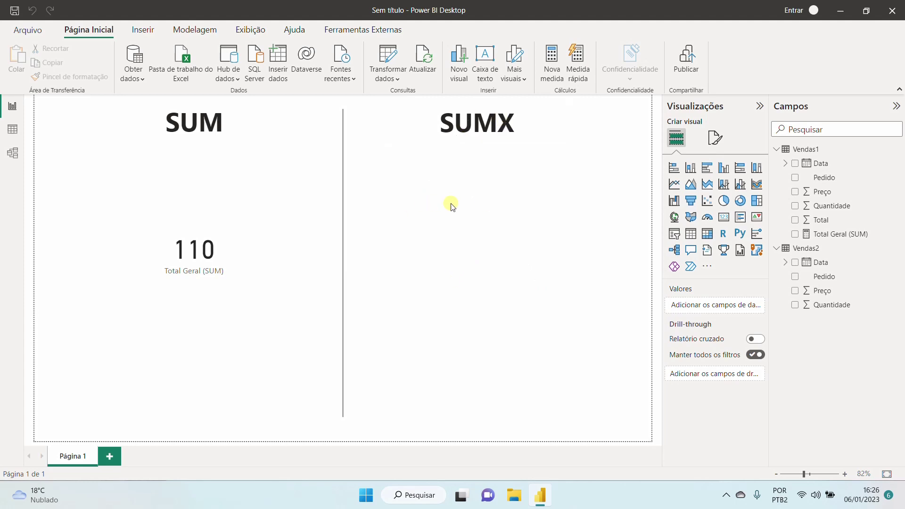
Check the Vendas1 and Vendas2 rows in the data view and create a new measure in Vendas2 named "Total Geral (SUMX)".
{"action": "left_click", "coordinate": [13, 131]}
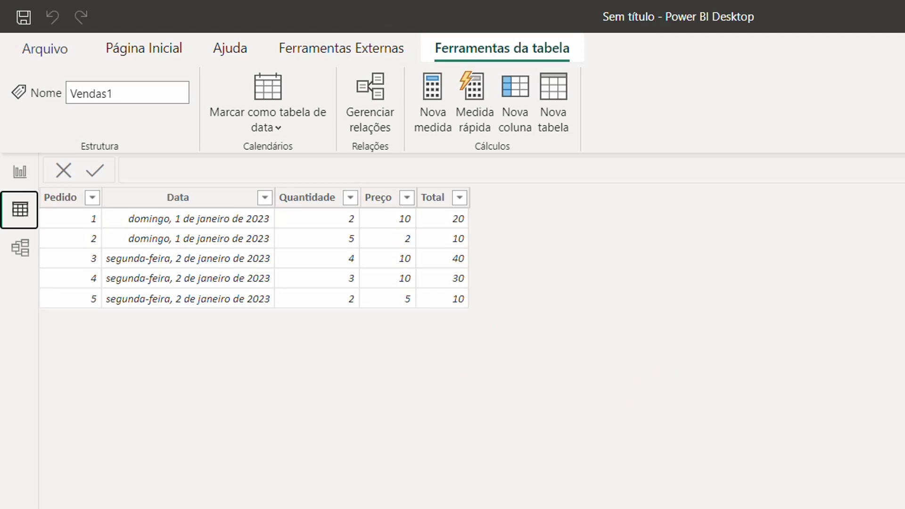
{"action": "left_click", "coordinate": [837, 247]}
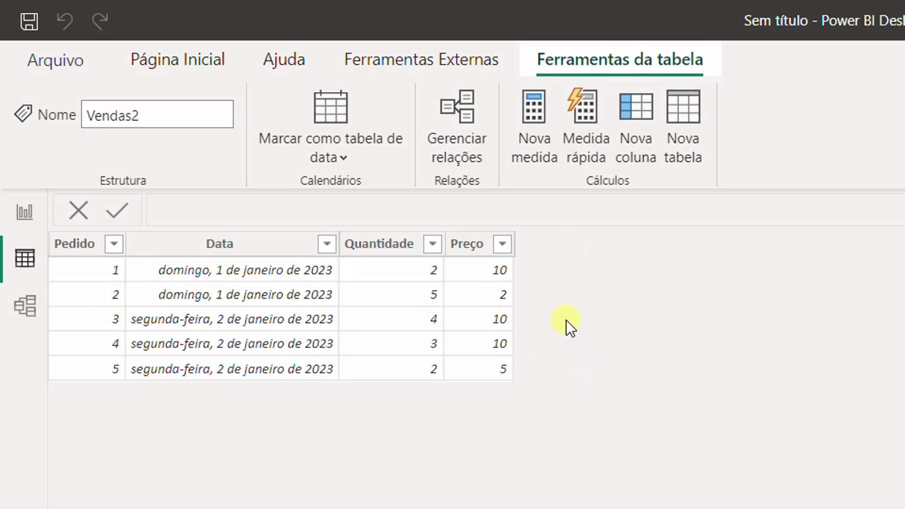
{"action": "left_click", "coordinate": [534, 137]}
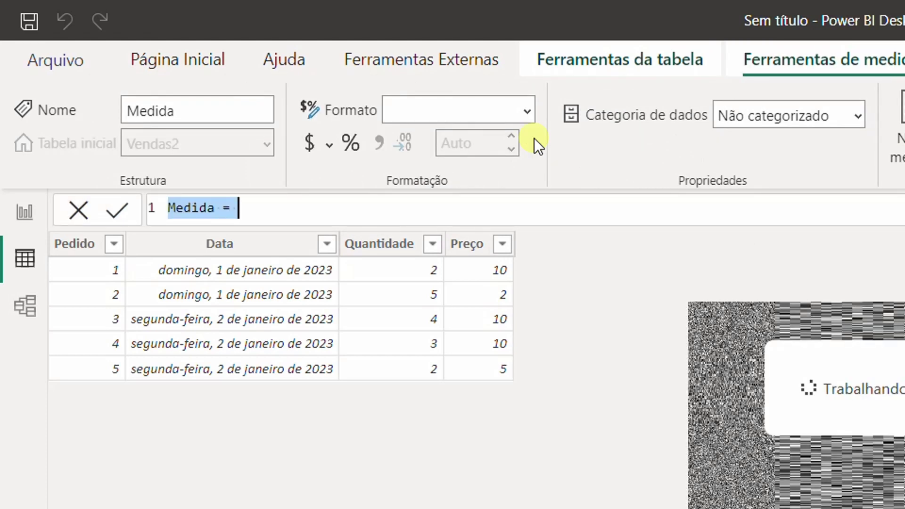
{"action": "type", "text": "Total"}
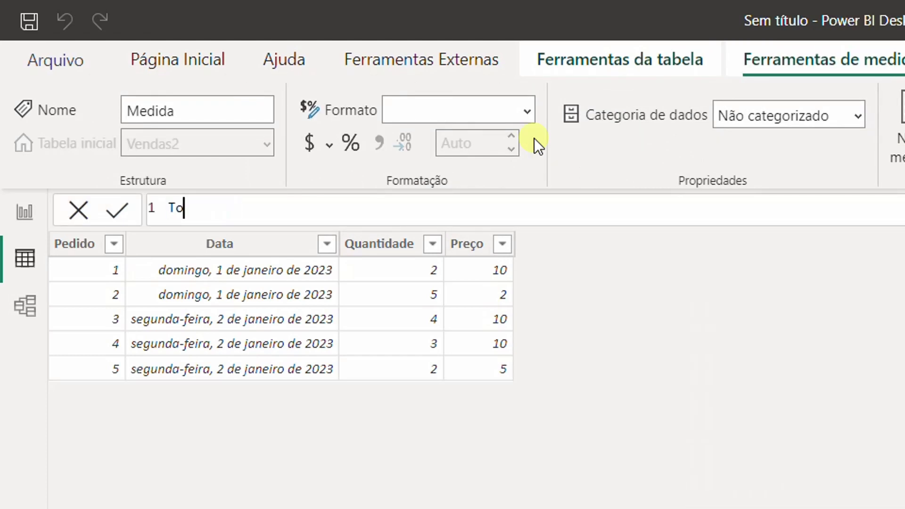
{"action": "key", "text": "BackSpace"}
{"action": "type", "text": "ç"}
{"action": "key", "text": "BackSpace"}
{"action": "key", "text": "BackSpace"}
{"action": "type", "text": "l Geral (SU"}
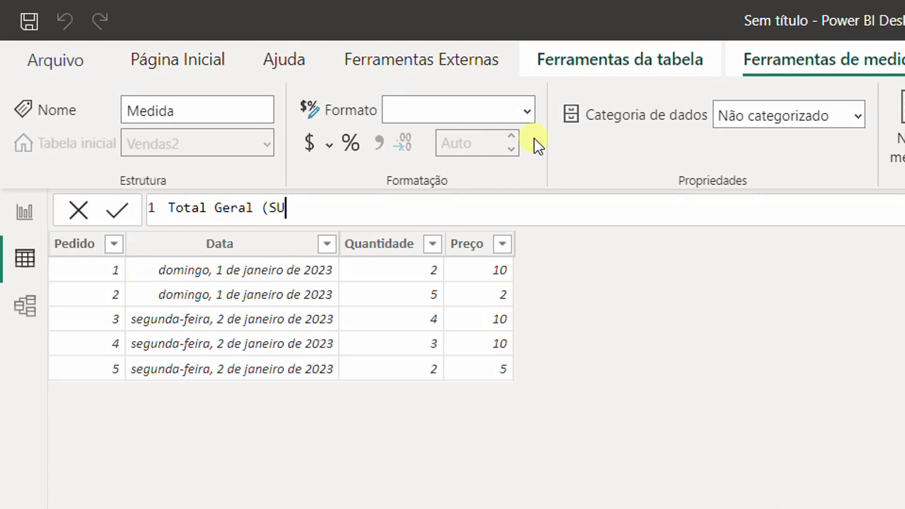
{"action": "type", "text": "MX) = "}
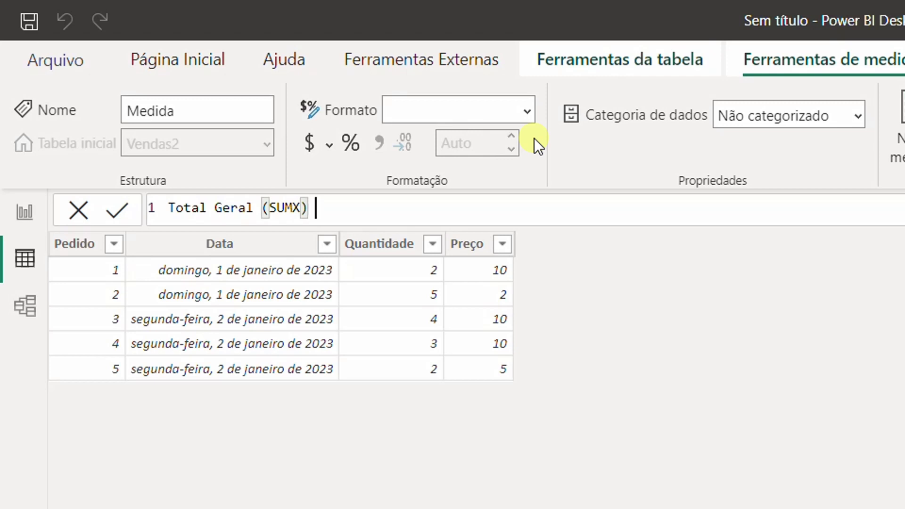
Start the Total Geral (SUMX) formula with the SUMX function, using Vendas2 as its table argument.
{"action": "type", "text": "sumx"}
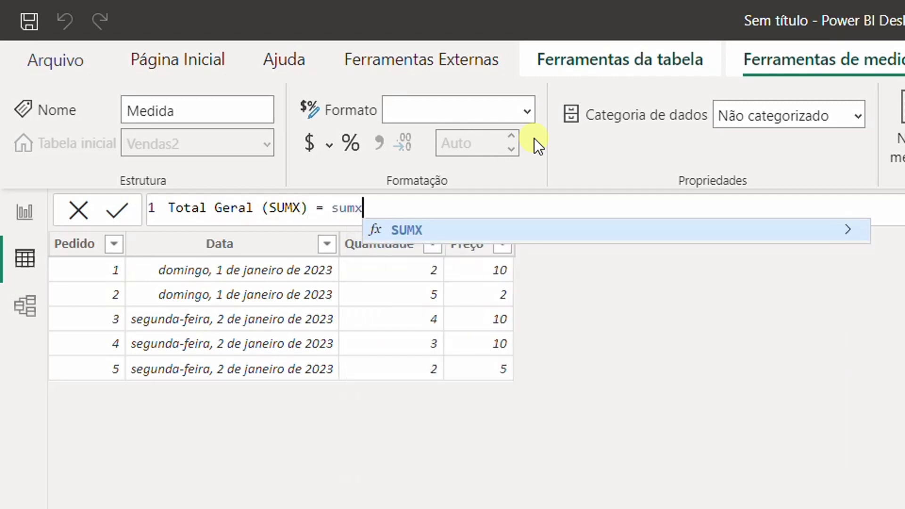
{"action": "key", "text": "Tab"}
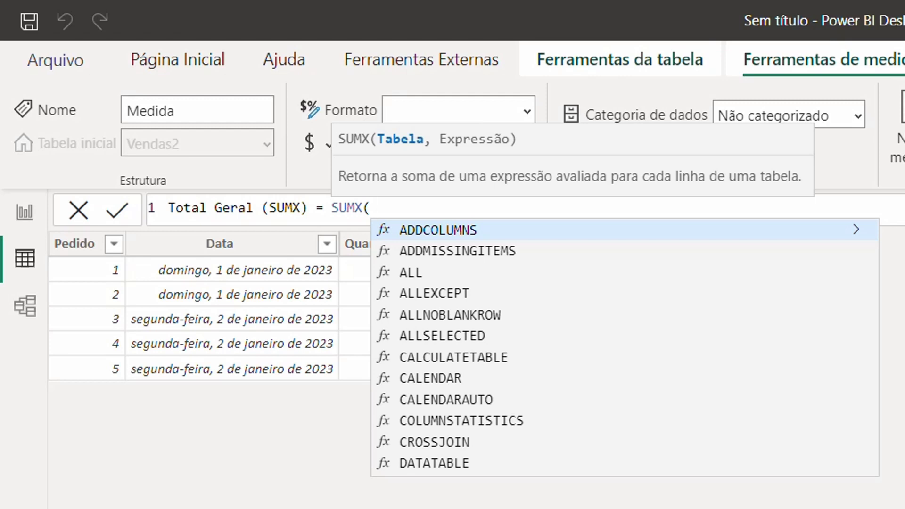
{"action": "type", "text": "ta"}
{"action": "key", "text": "BackSpace"}
{"action": "key", "text": "BackSpace"}
{"action": "type", "text": "ven"}
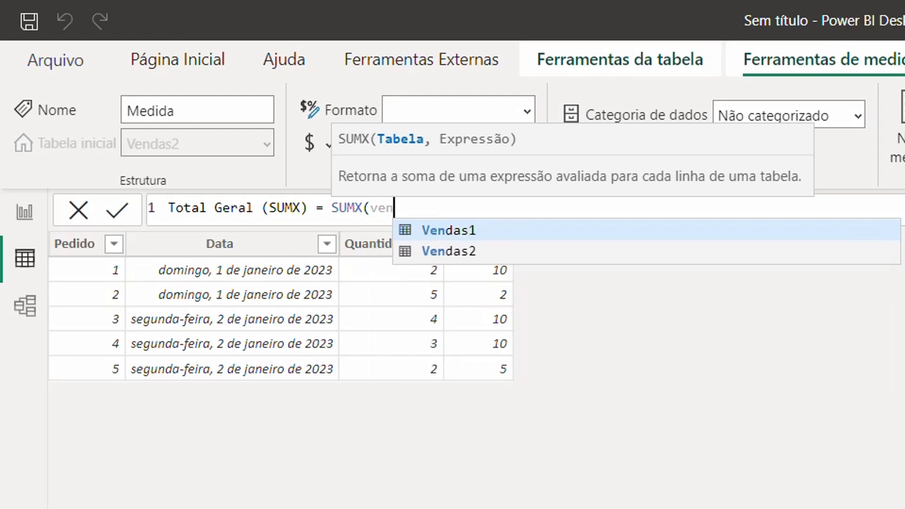
{"action": "key", "text": "Down"}
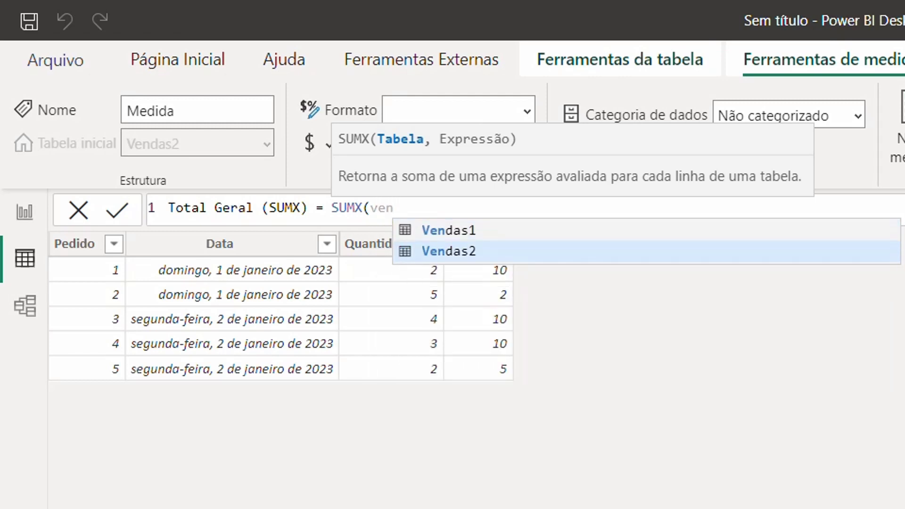
{"action": "key", "text": "Tab"}
{"action": "type", "text": ","}
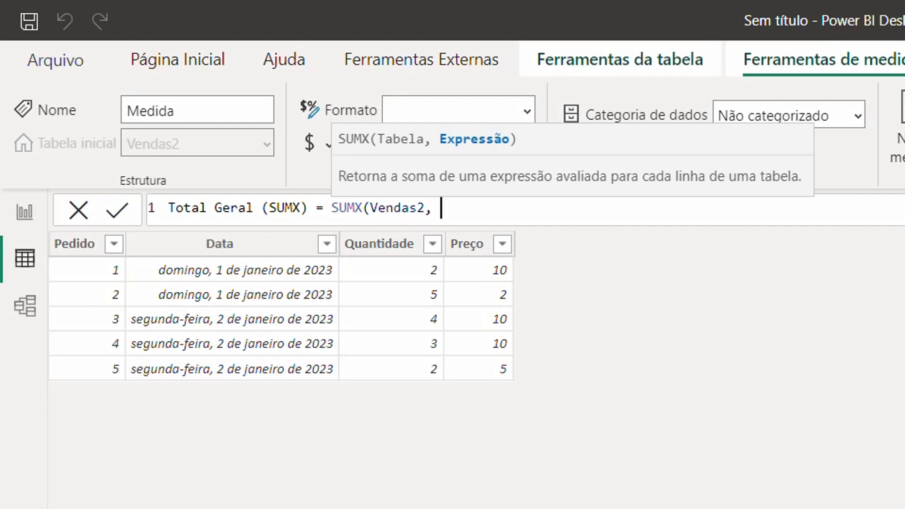
Complete the SUMX expression with Vendas2[Quantidade] * Vendas2[Preço] and commit the measure.
{"action": "type", "text": "quant"}
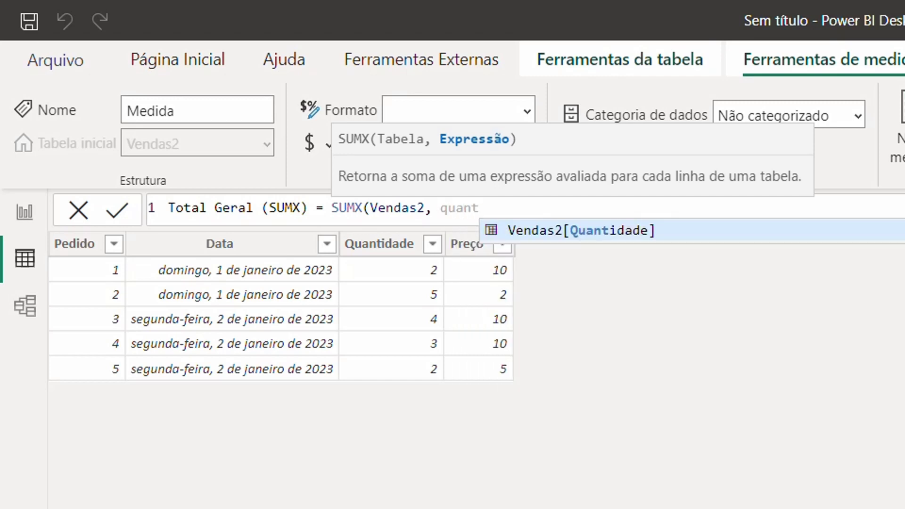
{"action": "key", "text": "Tab"}
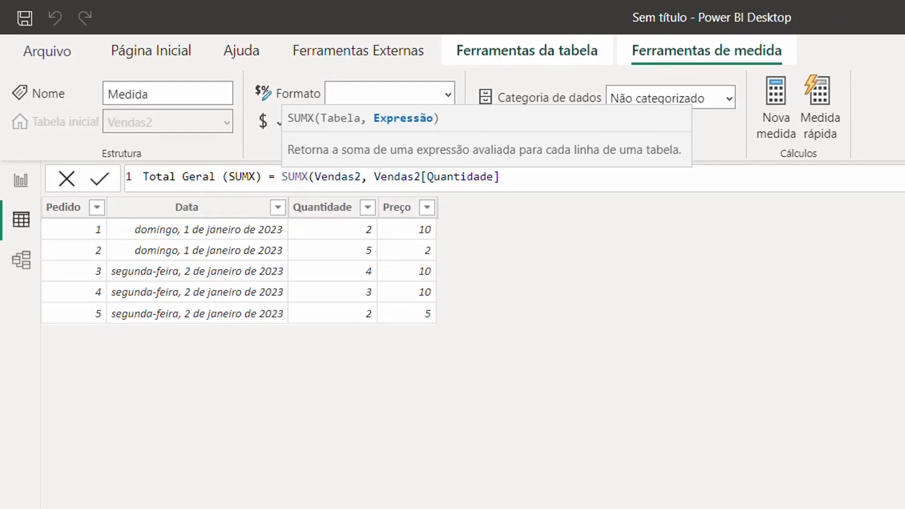
{"action": "type", "text": "* prec"}
{"action": "key", "text": "BackSpace"}
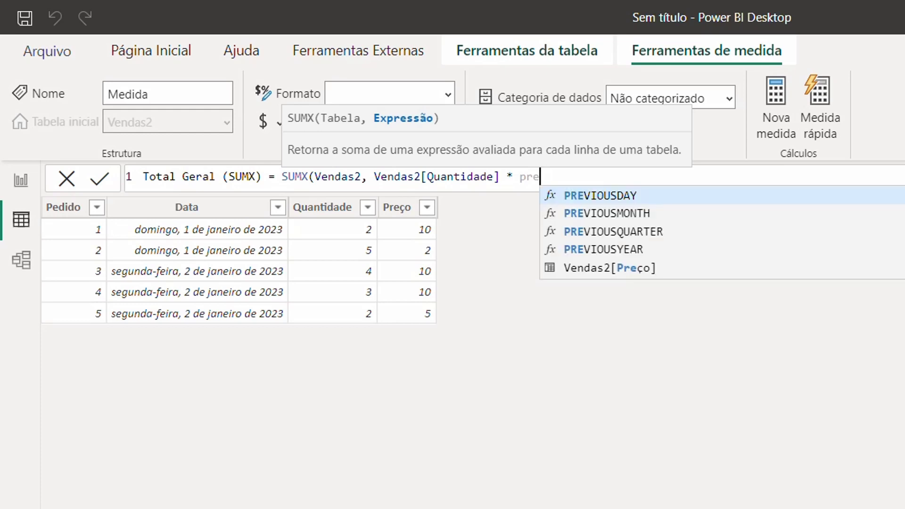
{"action": "key", "text": "Down"}
{"action": "key", "text": "Down"}
{"action": "key", "text": "Down"}
{"action": "key", "text": "Down"}
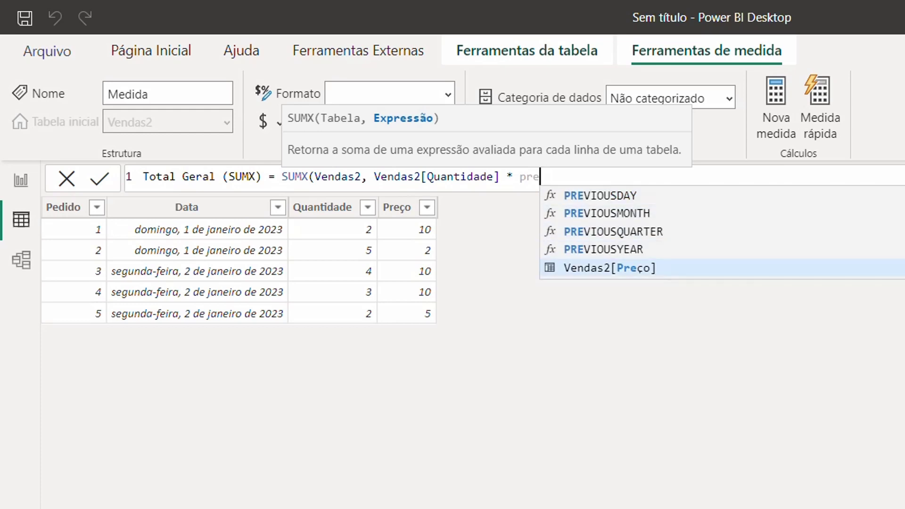
{"action": "key", "text": "Tab"}
{"action": "type", "text": ")"}
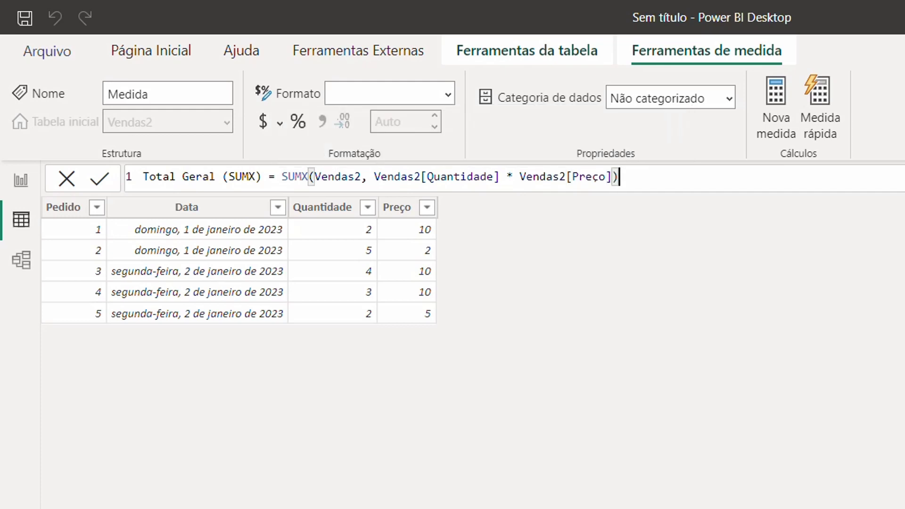
{"action": "key", "text": "Return"}
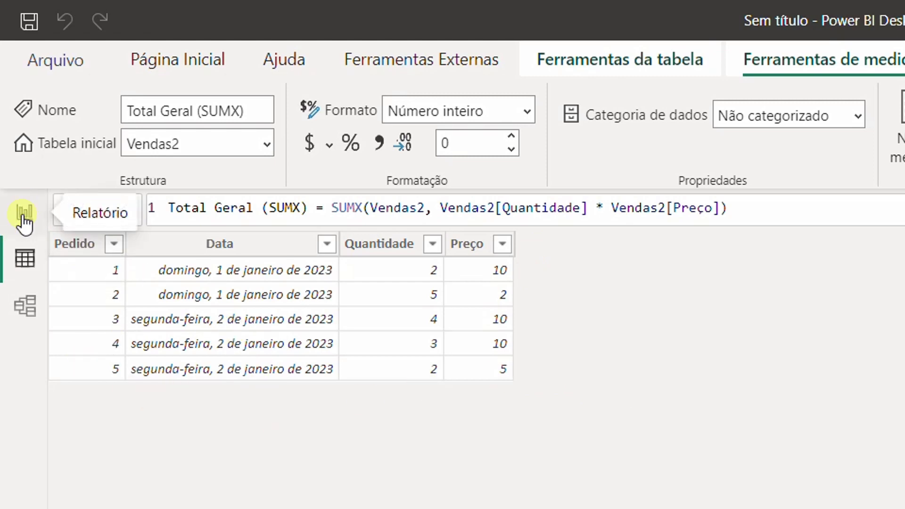
Return to the report view and add a card showing the Total Geral (SUMX) measure under the SUMX heading.
{"action": "left_click", "coordinate": [25, 214]}
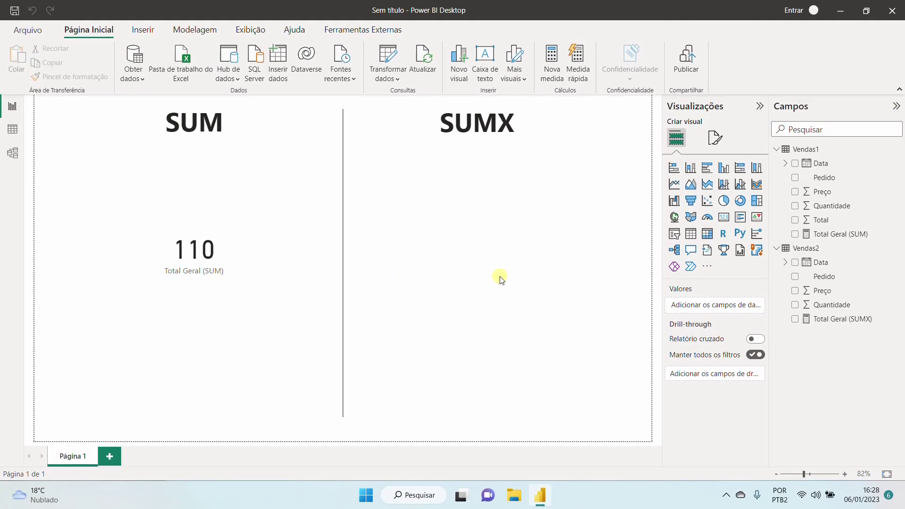
{"action": "left_click", "coordinate": [724, 218]}
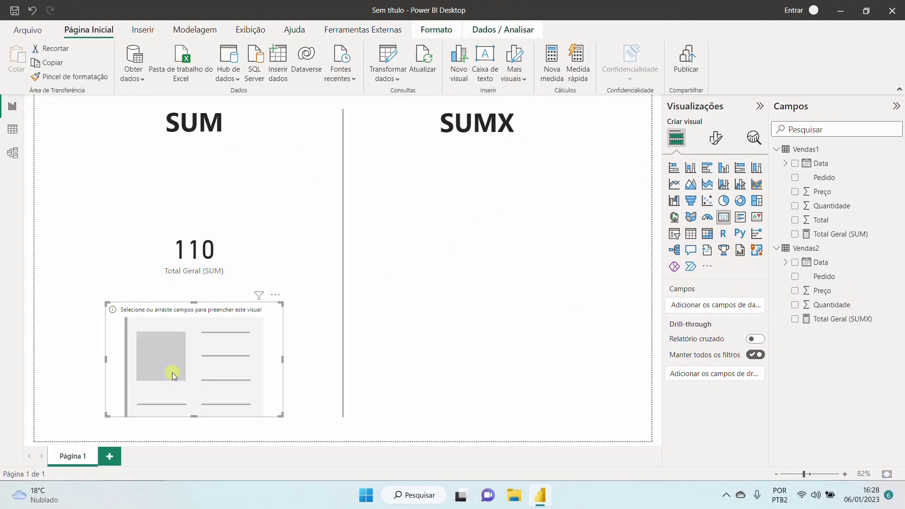
{"action": "left_click_drag", "start_coordinate": [172, 372], "coordinate": [454, 257]}
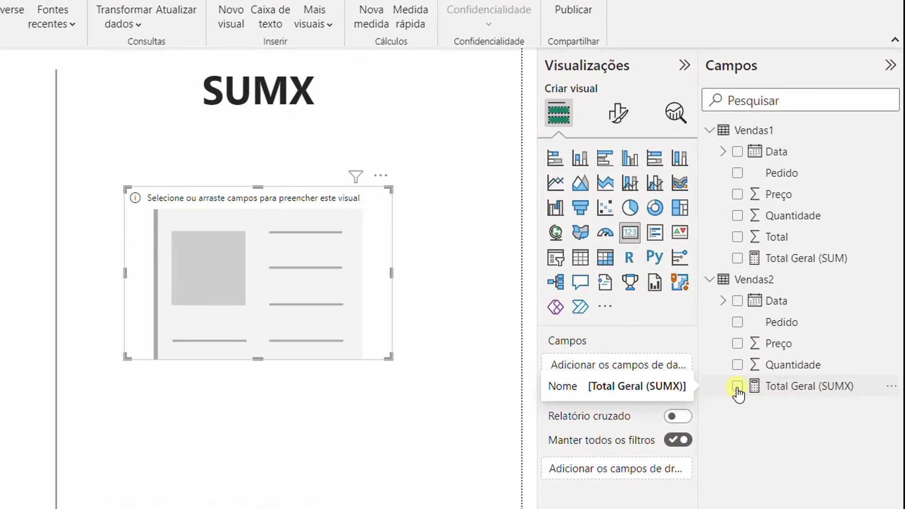
{"action": "left_click", "coordinate": [737, 387]}
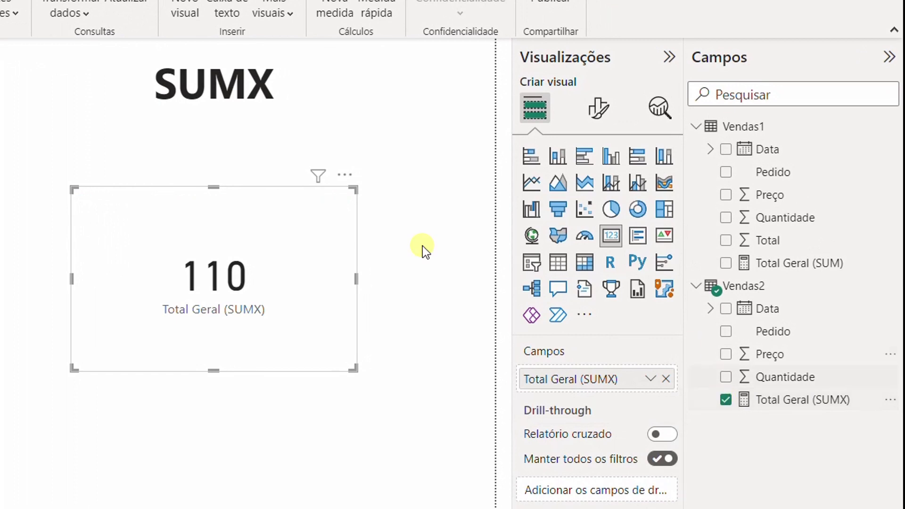